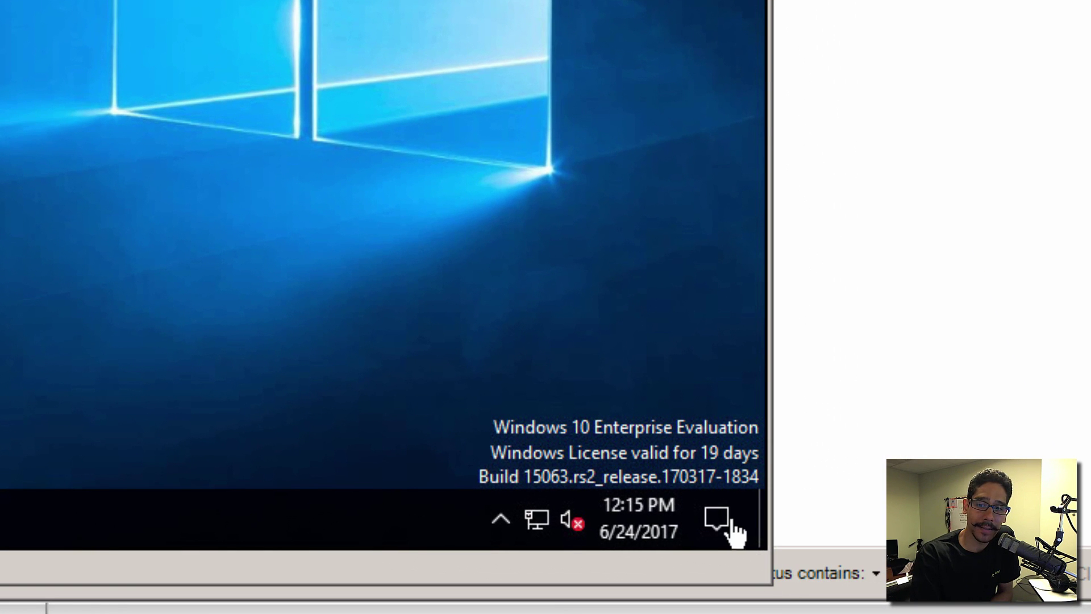
Open the full Windows Settings home through the Action Center's All settings tile
{"action": "left_click", "coordinate": [721, 522]}
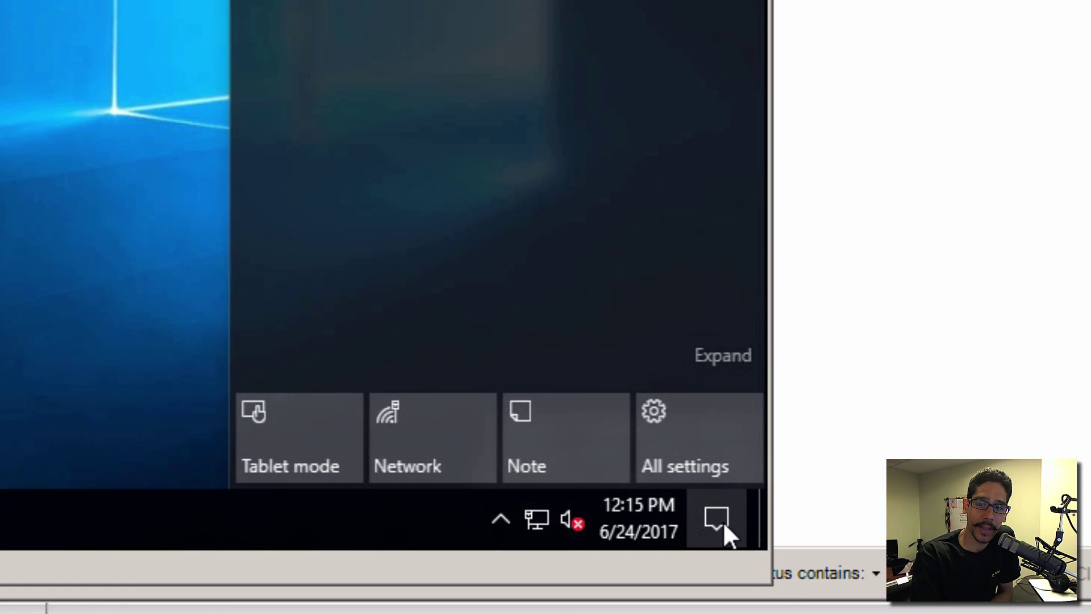
{"action": "left_click", "coordinate": [695, 438]}
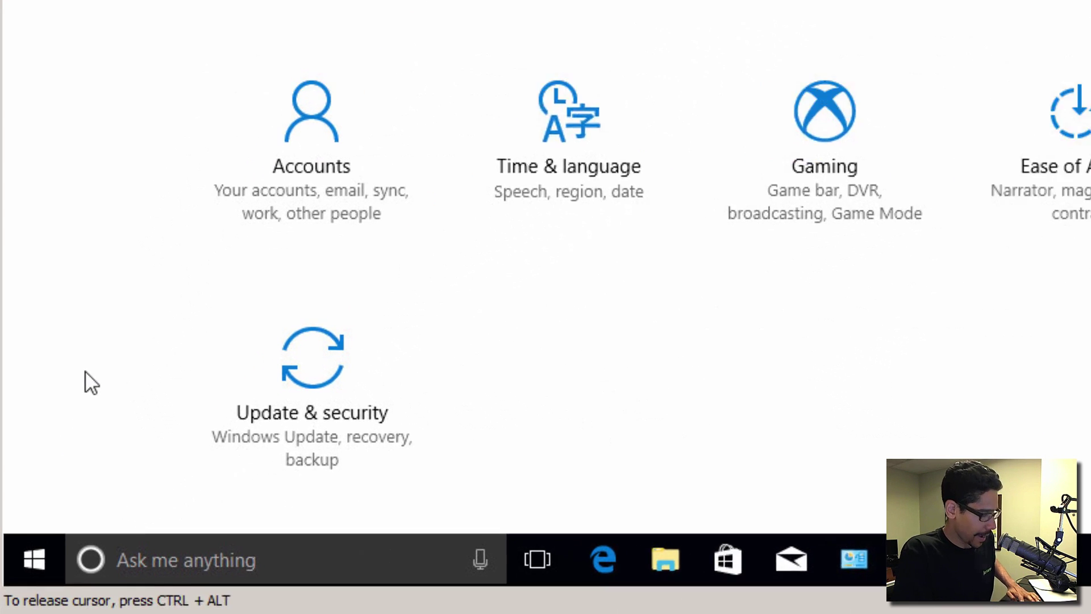
Run gpedit.msc from the Run dialog to launch the Local Group Policy Editor
{"action": "key", "text": "super+r"}
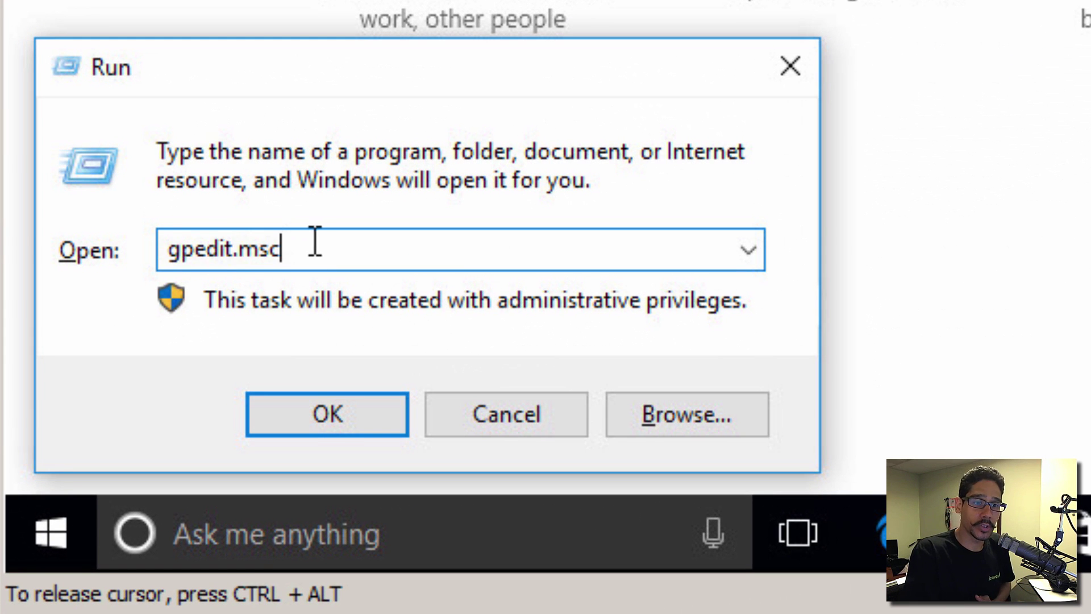
{"action": "left_click_drag", "start_coordinate": [315, 247], "coordinate": [120, 247]}
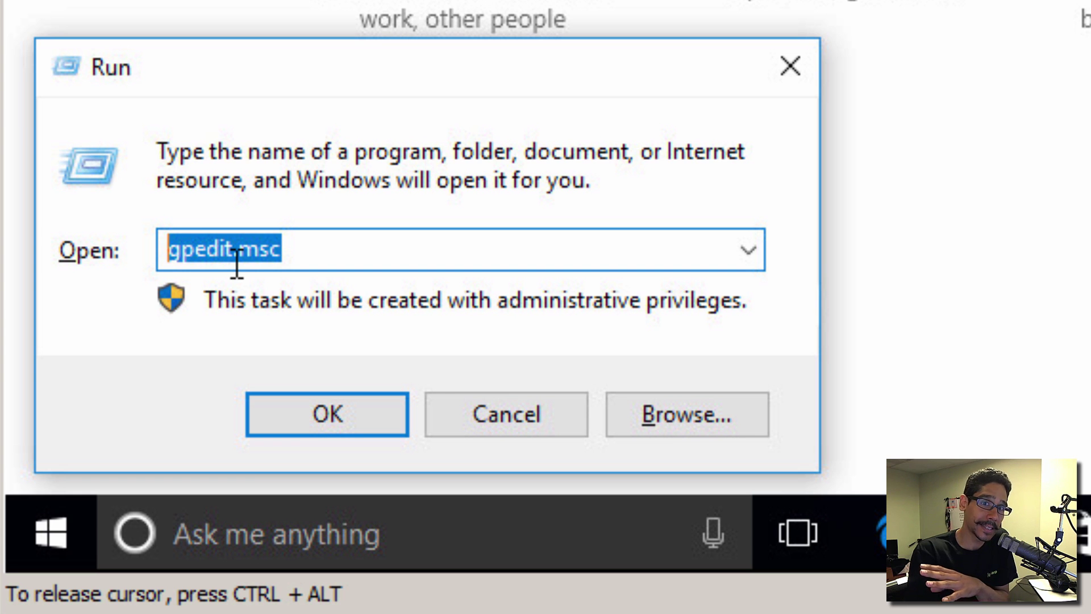
{"action": "left_click", "coordinate": [327, 415]}
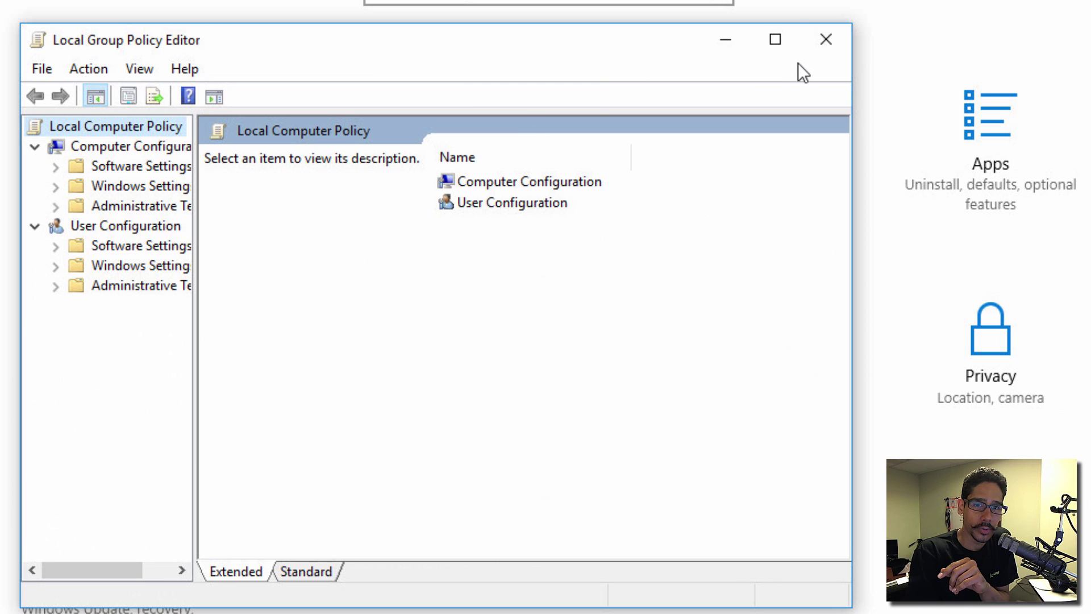
Maximize the editor, widen the tree and select Settings Page Visibility under Administrative Templates > Control Panel
{"action": "left_click", "coordinate": [775, 39]}
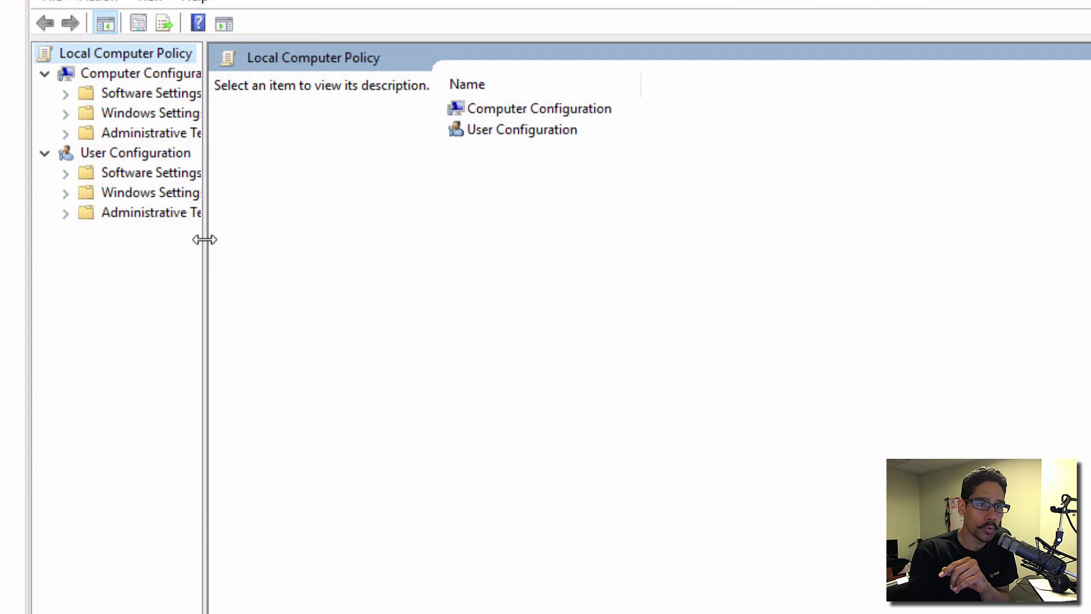
{"action": "left_click_drag", "start_coordinate": [207, 246], "coordinate": [333, 308]}
{"action": "left_click", "coordinate": [175, 73]}
{"action": "left_click", "coordinate": [65, 133]}
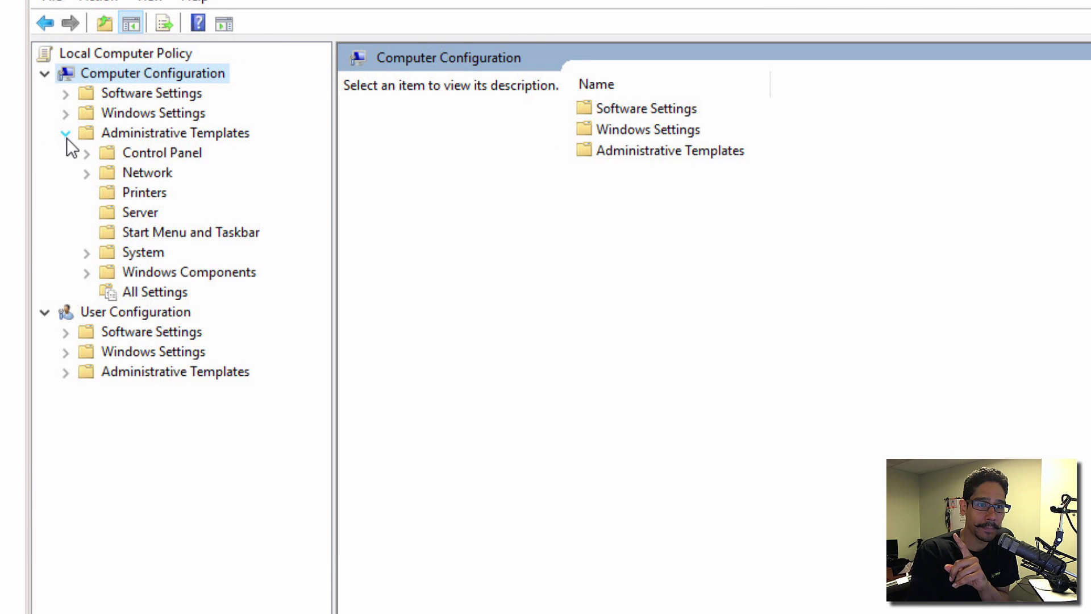
{"action": "left_click", "coordinate": [162, 152]}
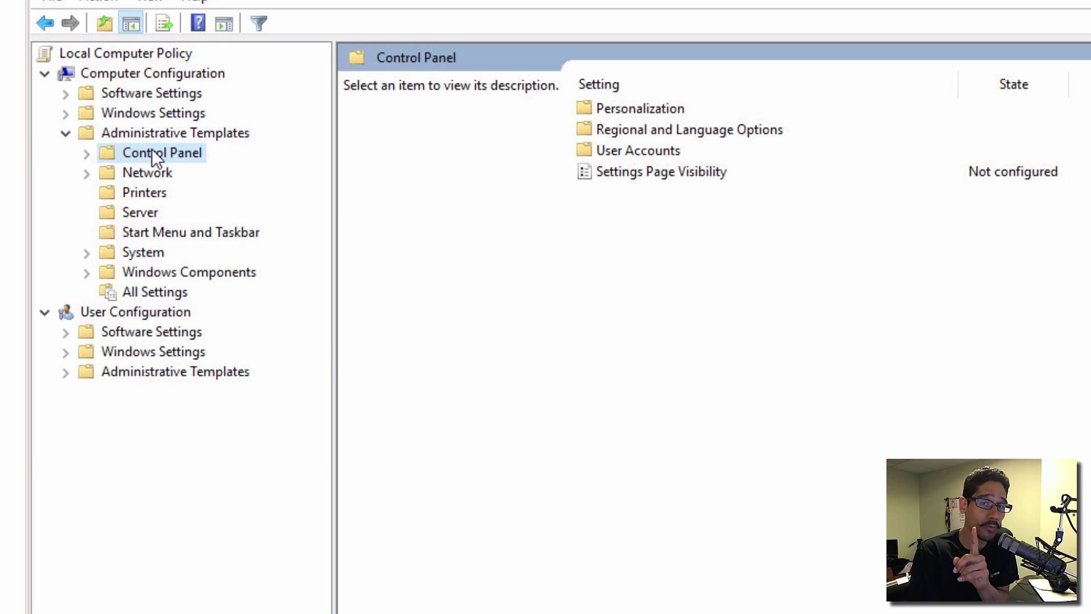
{"action": "left_click", "coordinate": [667, 174]}
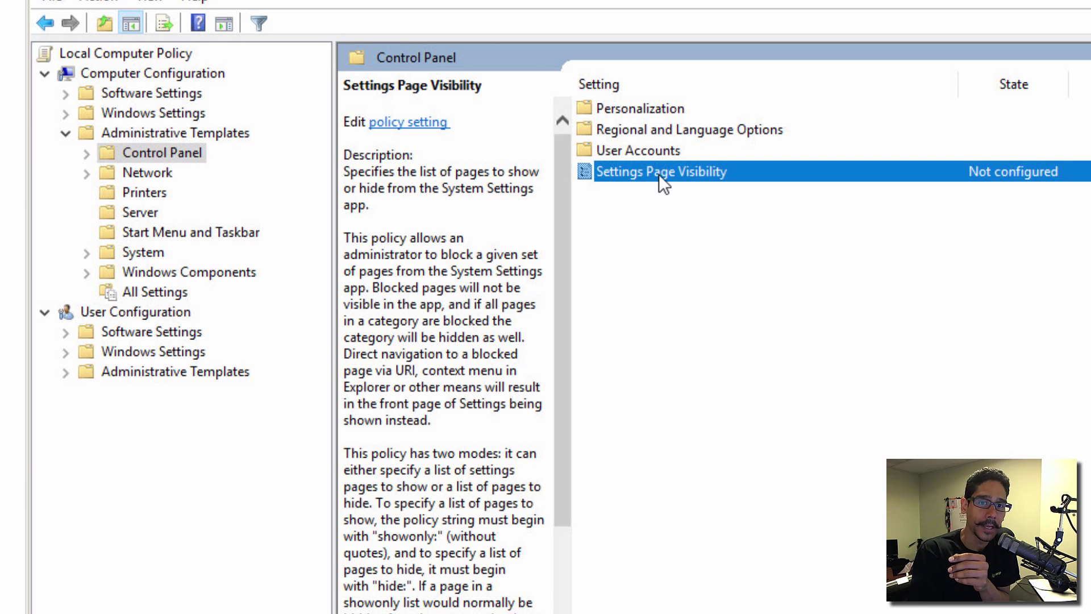
Set Settings Page Visibility to Enabled with showonly:about, then apply and confirm it
{"action": "double_click", "coordinate": [661, 171]}
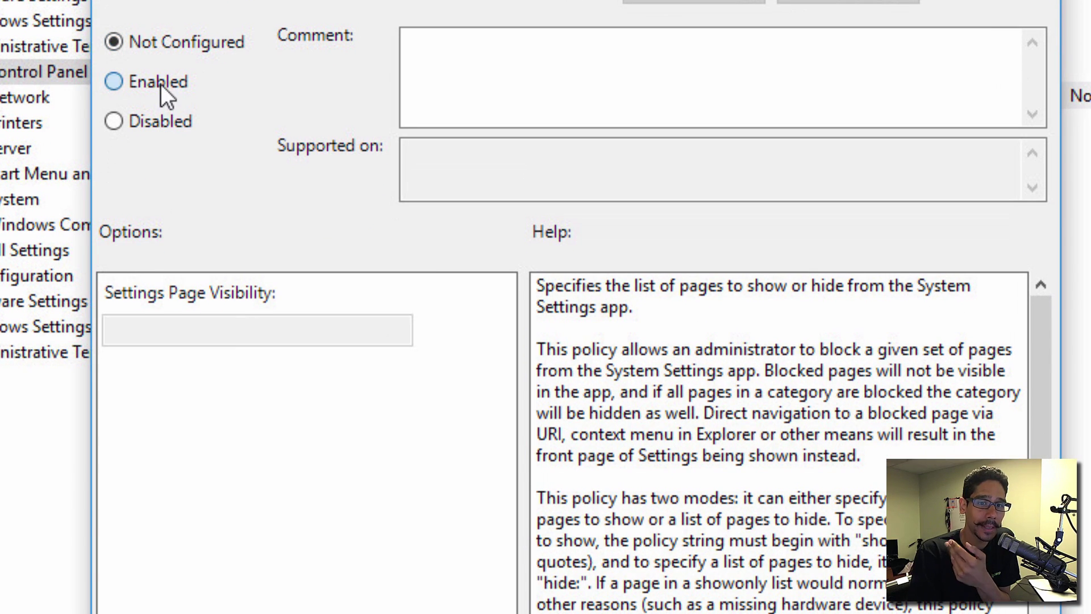
{"action": "left_click", "coordinate": [110, 115]}
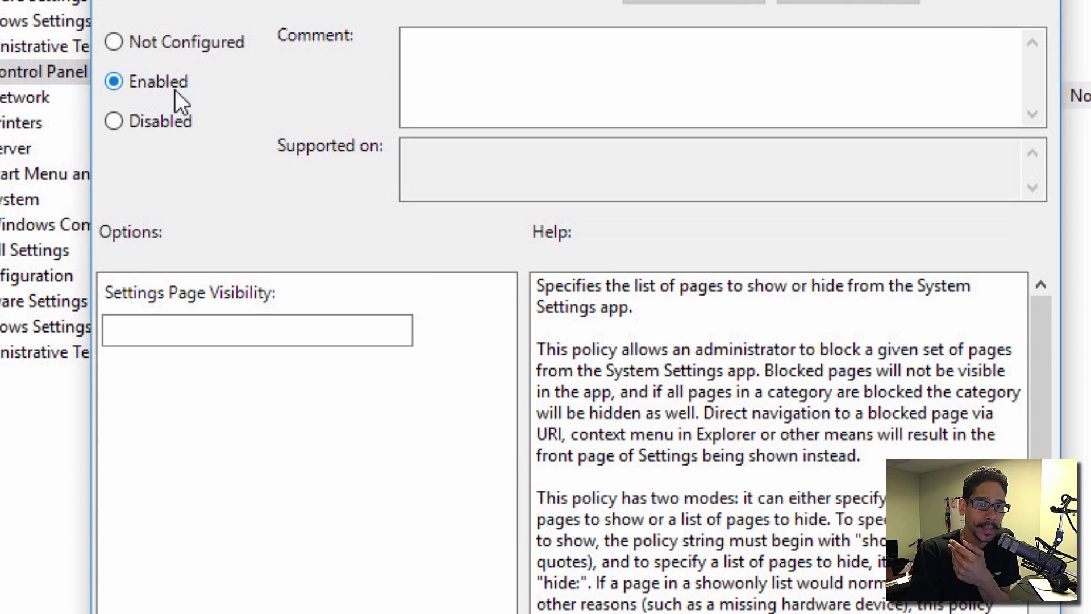
{"action": "left_click", "coordinate": [245, 332]}
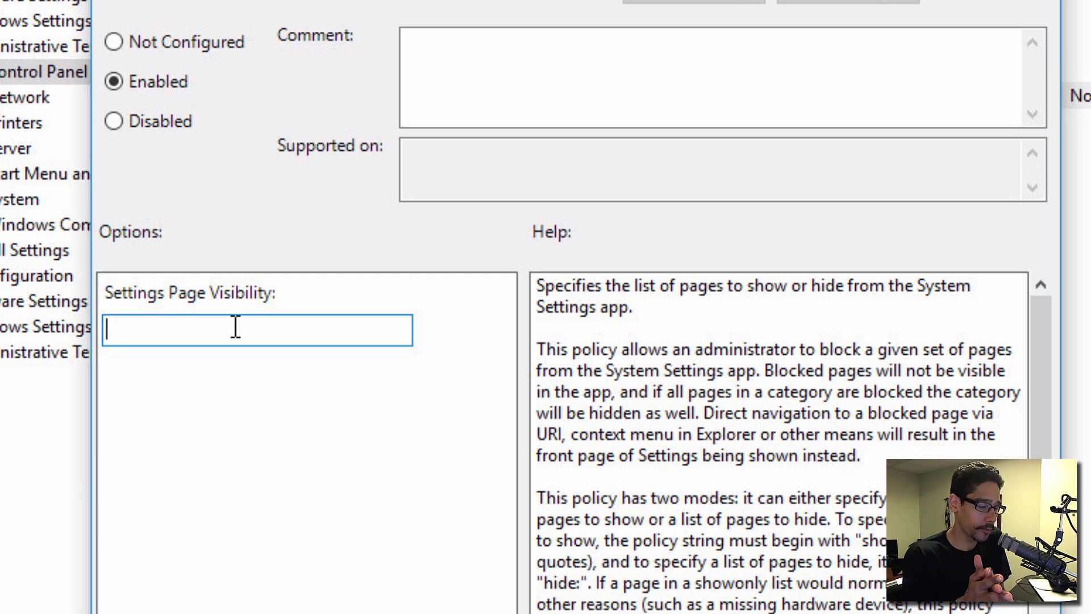
{"action": "type", "text": "showonly:about"}
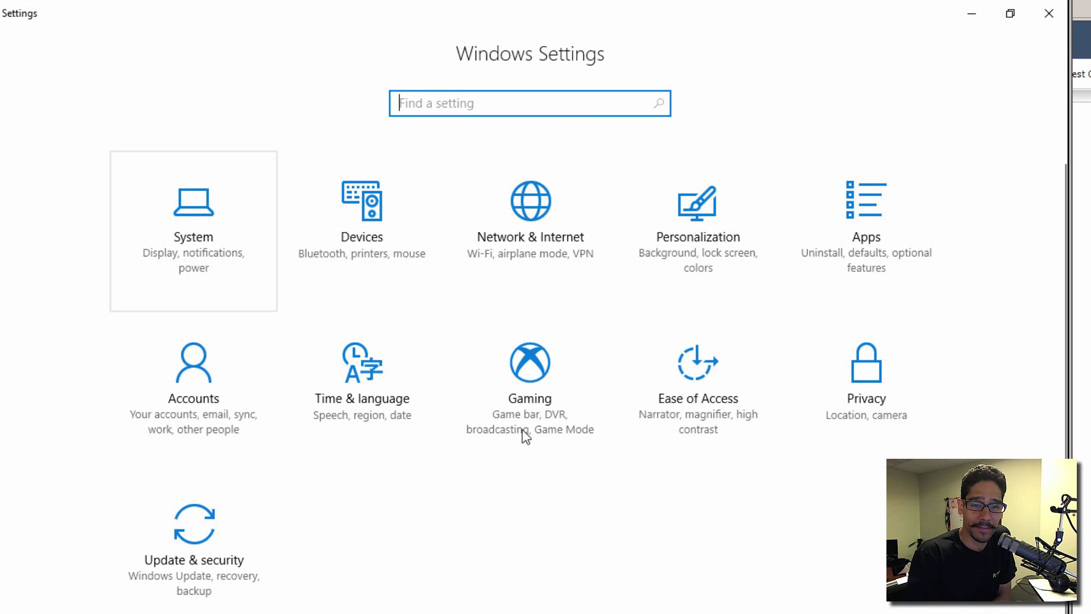
{"action": "left_click", "coordinate": [971, 14]}
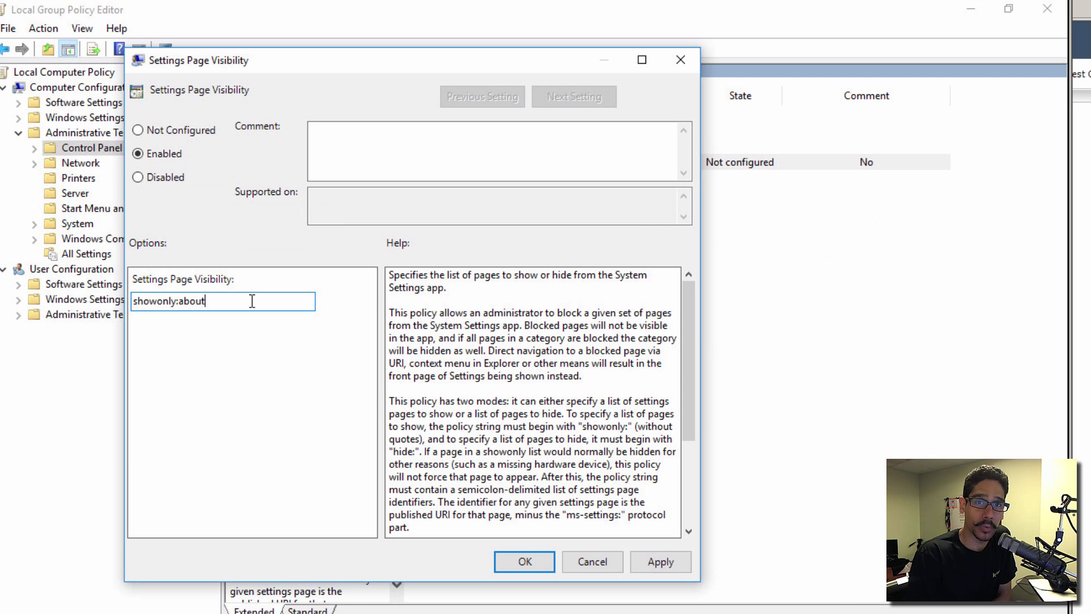
{"action": "left_click", "coordinate": [660, 563]}
{"action": "left_click", "coordinate": [524, 562]}
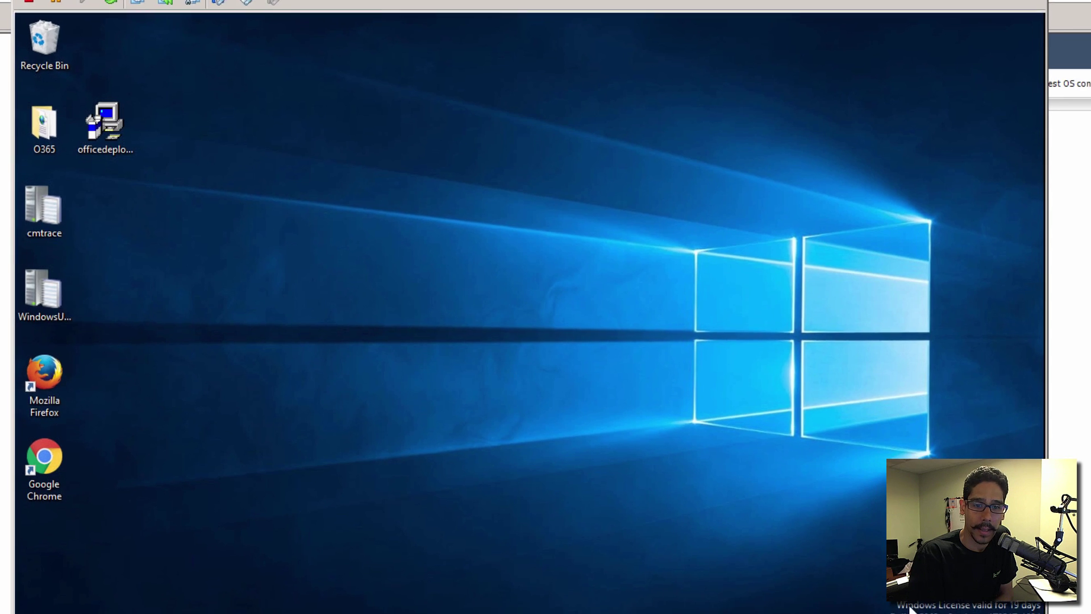
Close Windows Settings and sign out from the VM's Ctrl+Alt+Del security screen
{"action": "left_click", "coordinate": [577, 589]}
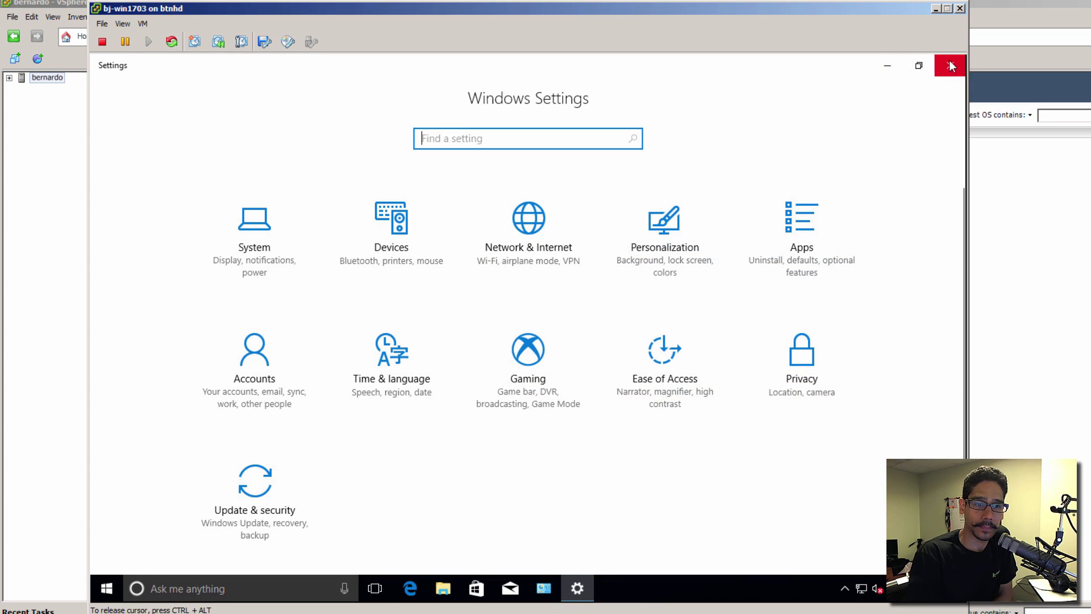
{"action": "left_click", "coordinate": [932, 110]}
{"action": "left_click", "coordinate": [285, 275]}
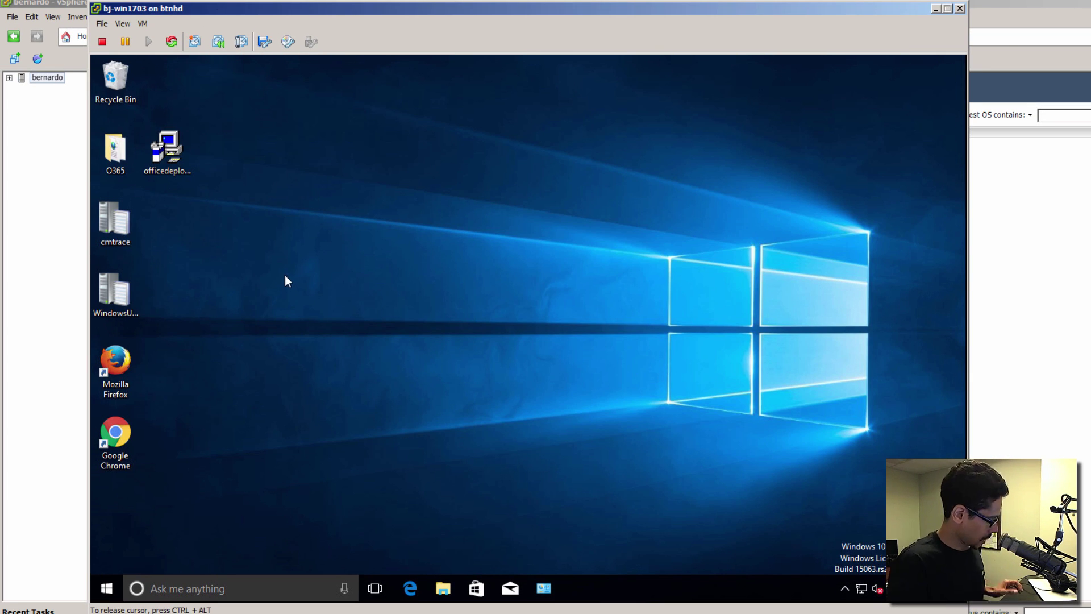
{"action": "key", "text": "ctrl+alt+Insert"}
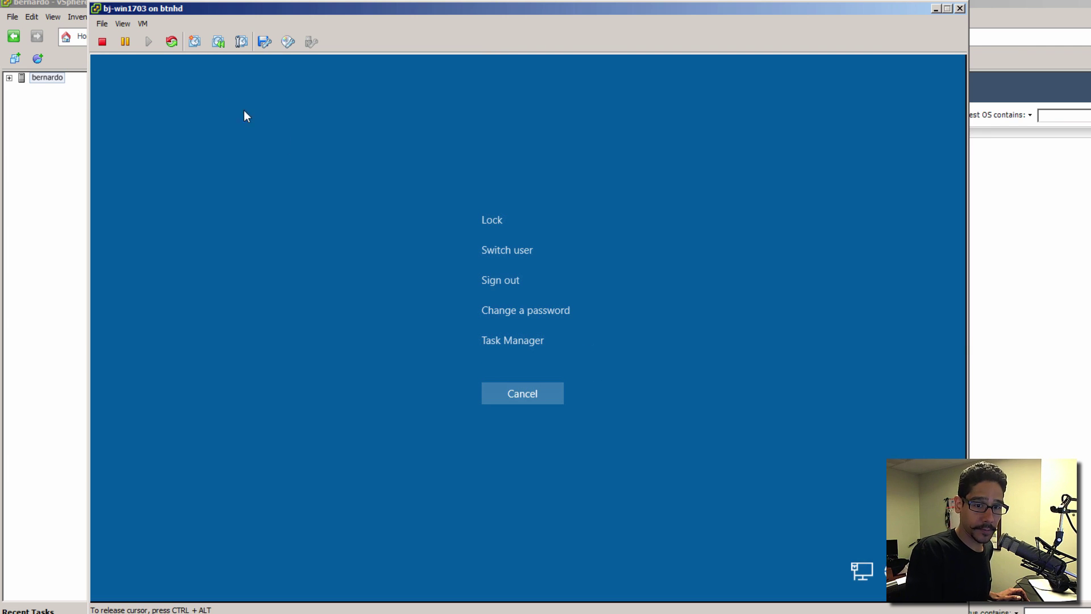
{"action": "left_click", "coordinate": [488, 278]}
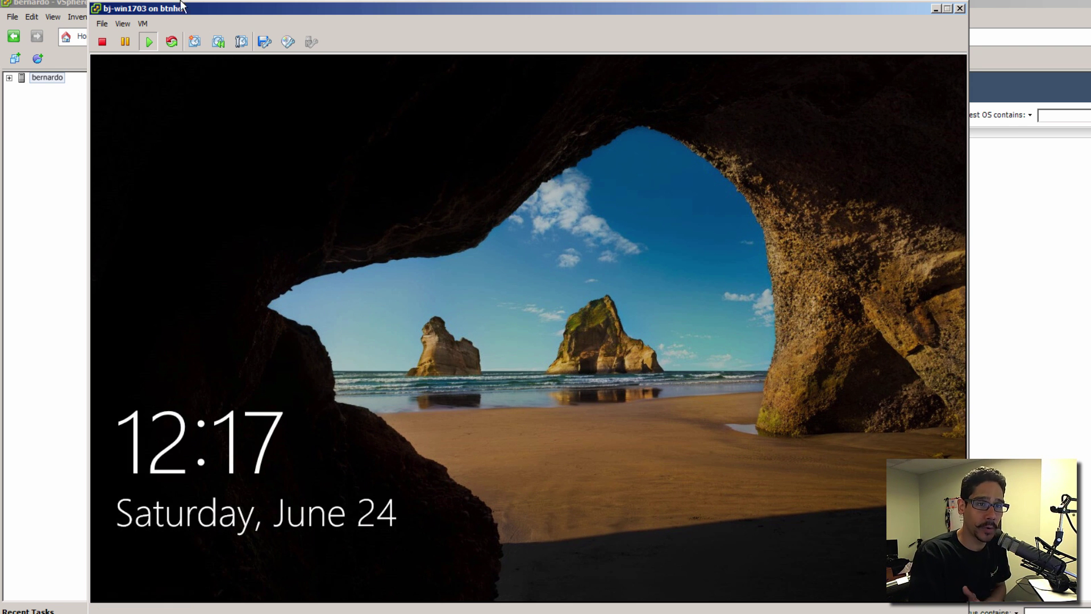
Sign back in and open Settings from the Action Center's All settings tile
{"action": "key", "text": "space"}
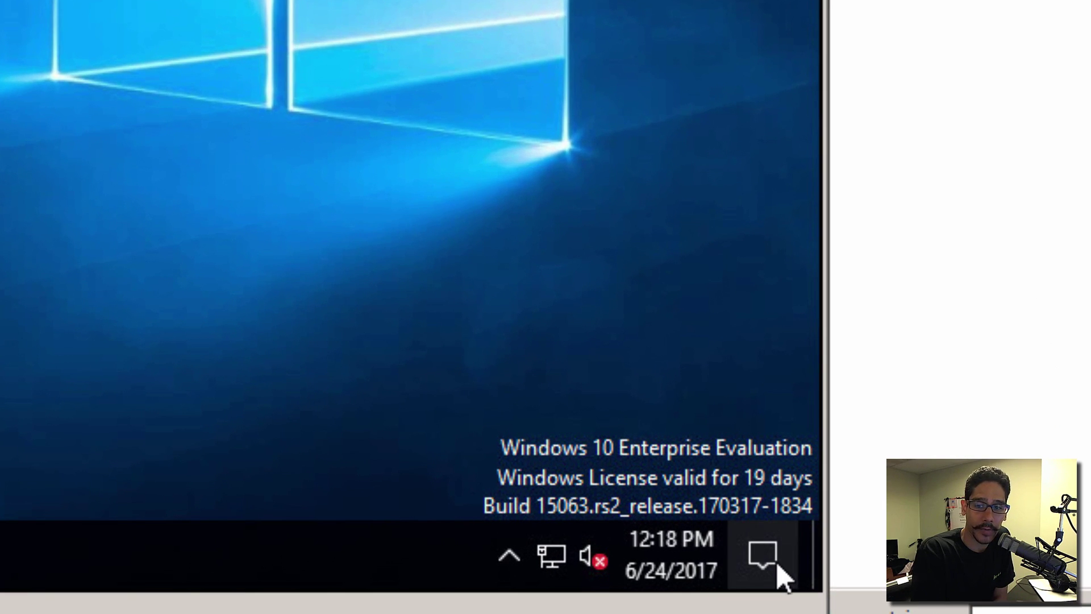
{"action": "left_click", "coordinate": [763, 558]}
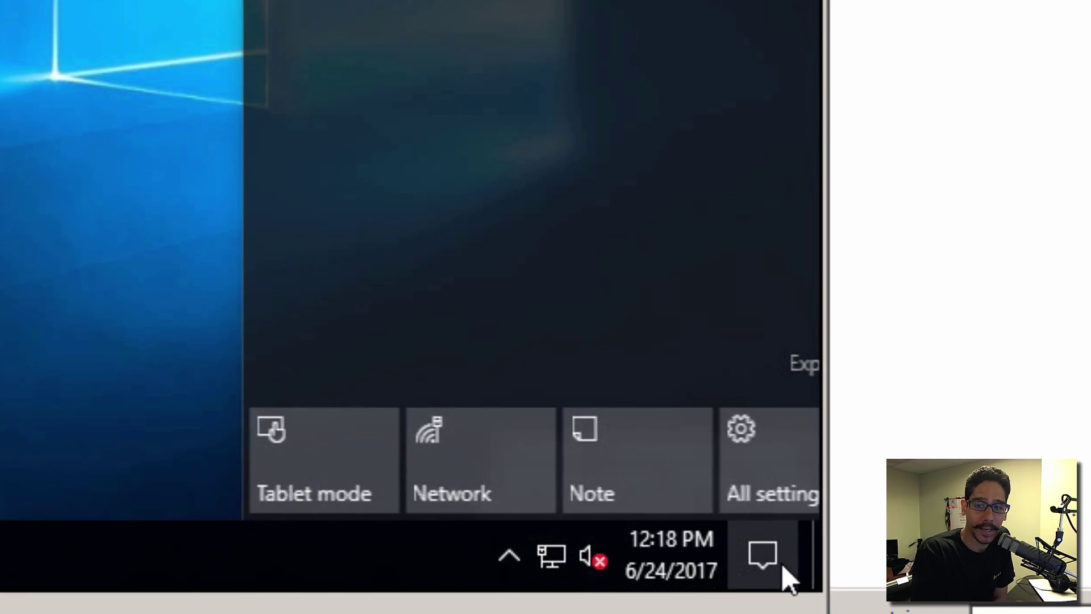
{"action": "left_click", "coordinate": [768, 478]}
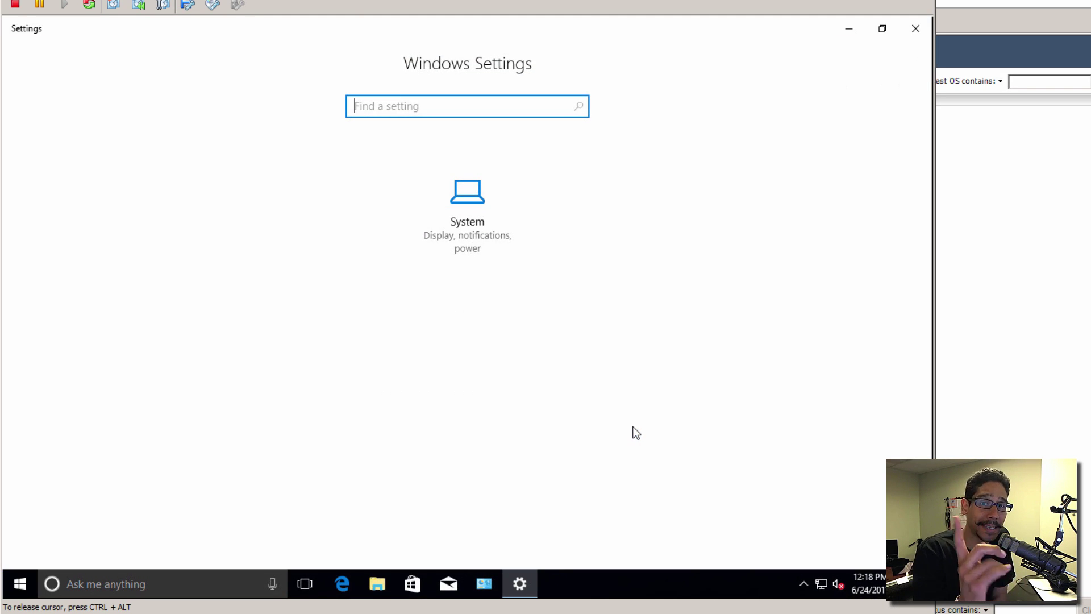
Open the System tile, which shows the PC's About page
{"action": "left_click", "coordinate": [449, 223]}
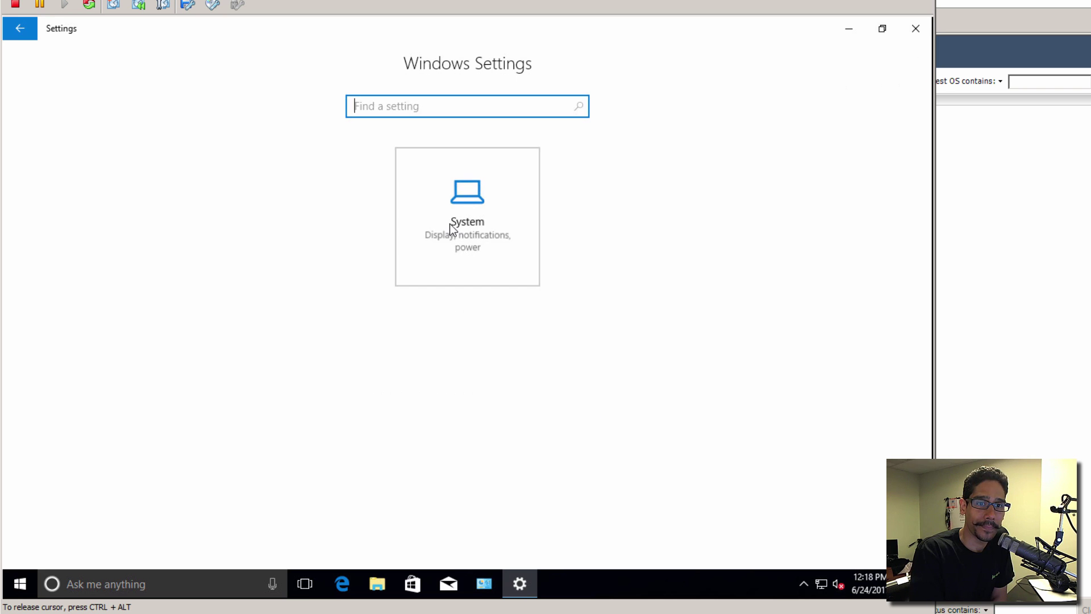